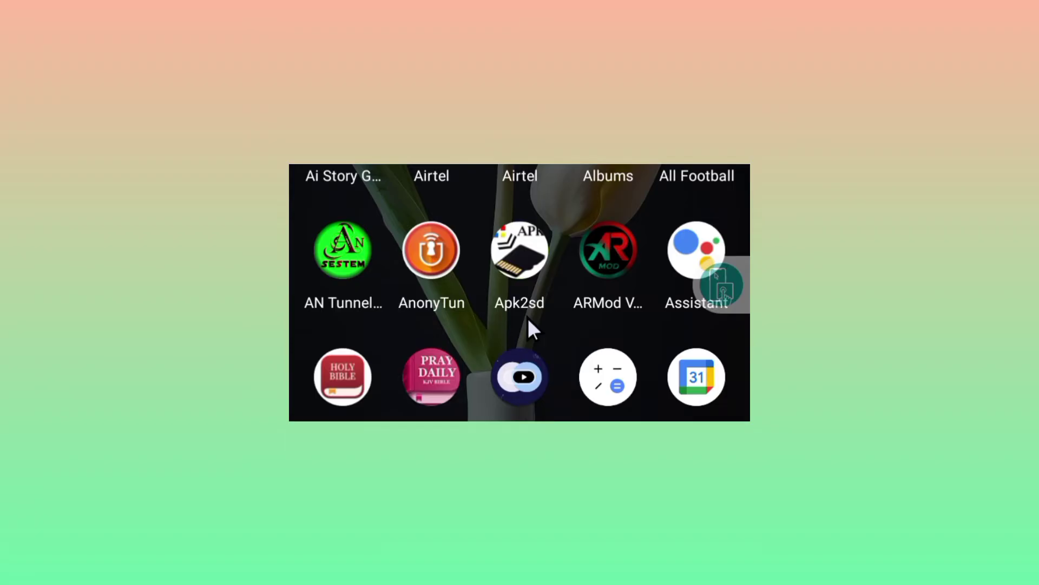
pyautogui.scroll(-3, 527, 317)
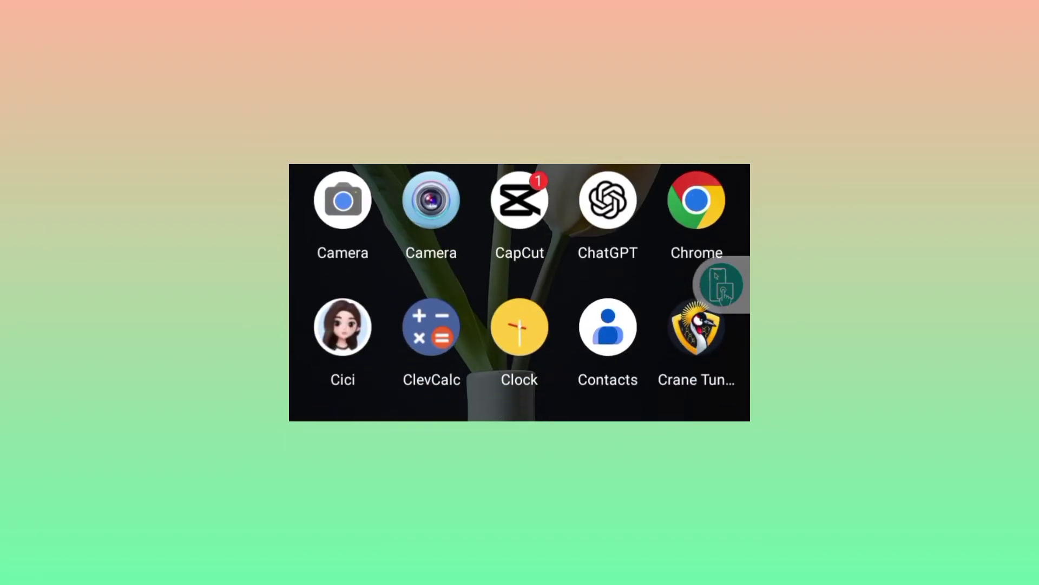
pyautogui.scroll(-3, 521, 293)
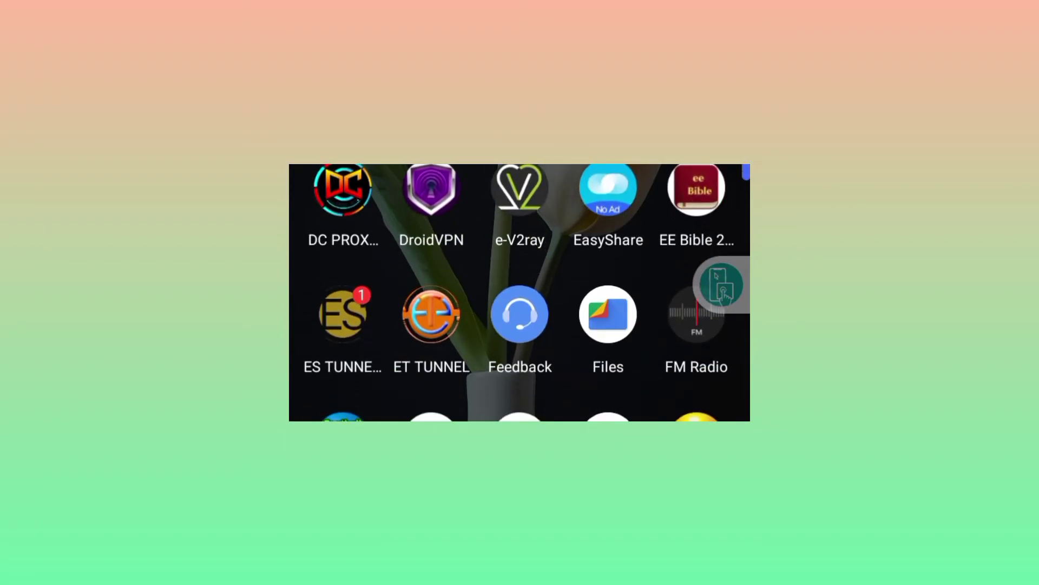
pyautogui.scroll(-2, 521, 292)
pyautogui.scroll(-2, 520, 293)
pyautogui.scroll(-3, 520, 293)
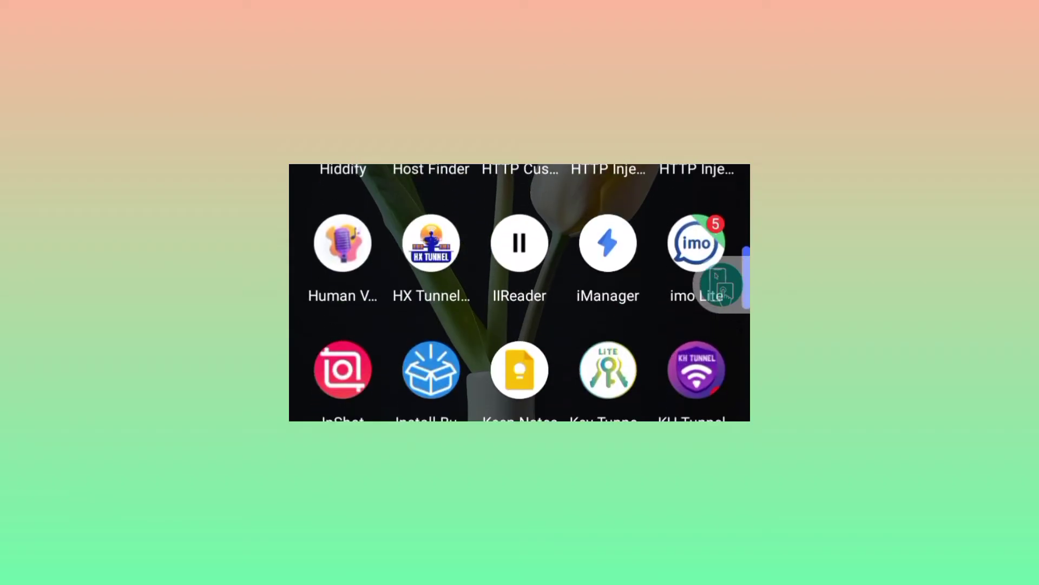
pyautogui.scroll(-3, 520, 293)
pyautogui.scroll(-2, 519, 292)
pyautogui.scroll(-2, 520, 292)
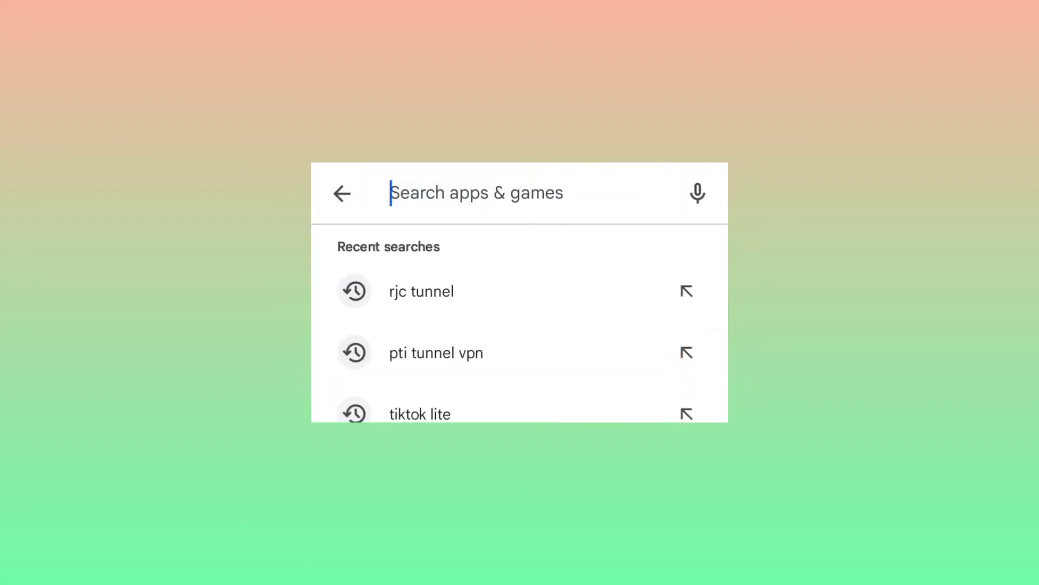
pyautogui.write('rjc tunnel')
# Step: Search Google Play for 'rjc tunnel' so RJC TUNNEL VPN shows as installed
pyautogui.click(687, 291)
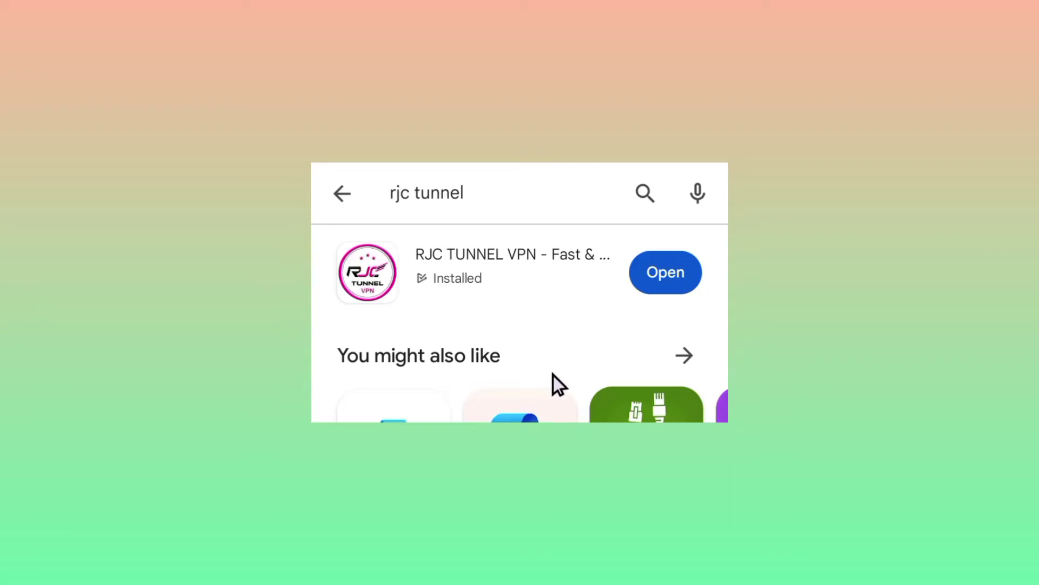
# Step: Go to the RJC TUNNEL VPN - Fast & Secure store page
pyautogui.click(465, 276)
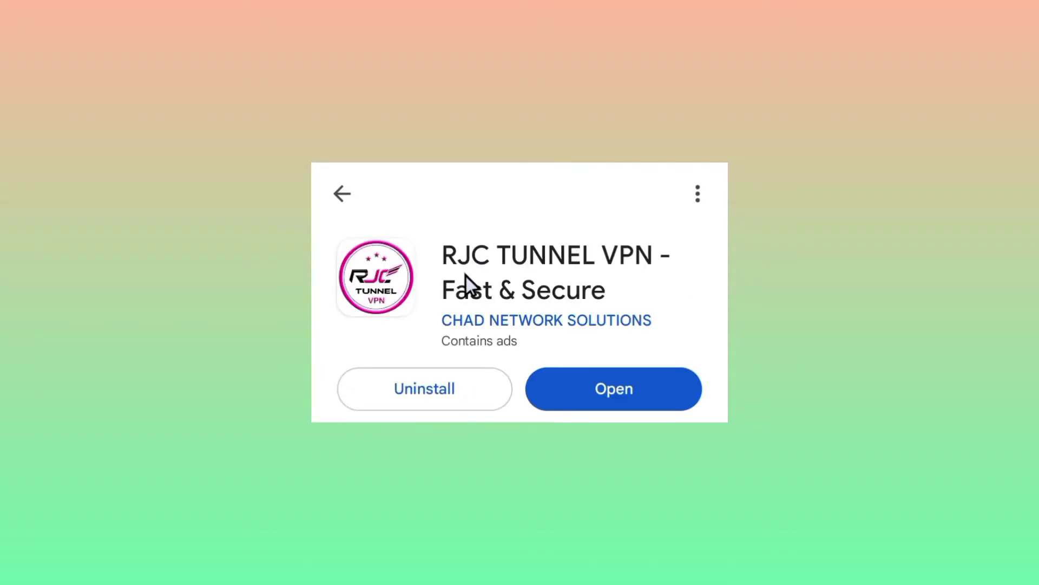